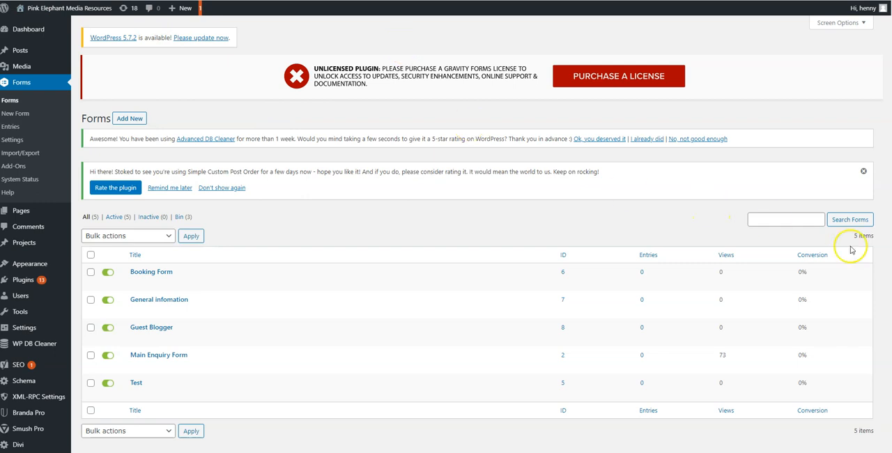
Step: Try to create a new form titled Guest Blogger without a description, and close the form creation dialog
{"action": "left_click", "coordinate": [130, 120]}
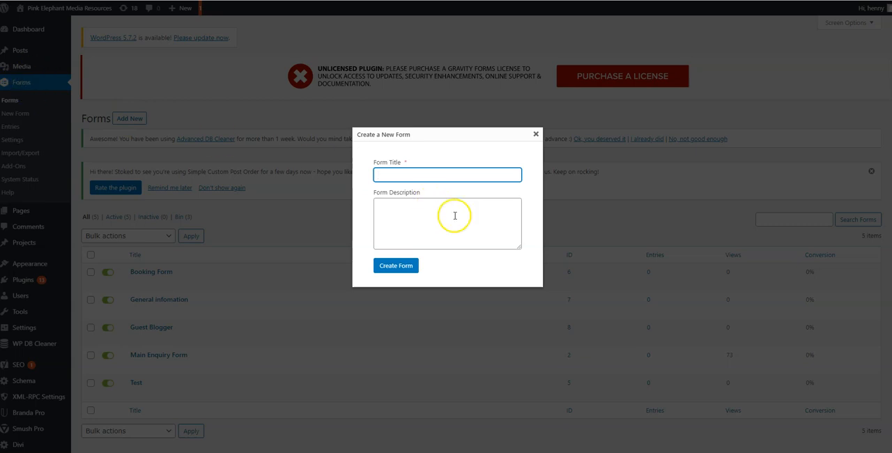
{"action": "left_click", "coordinate": [536, 134]}
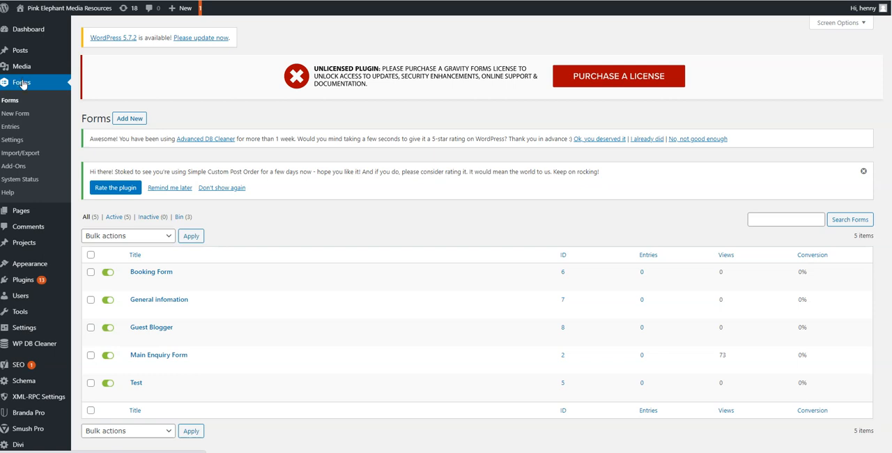
{"action": "left_click", "coordinate": [130, 119]}
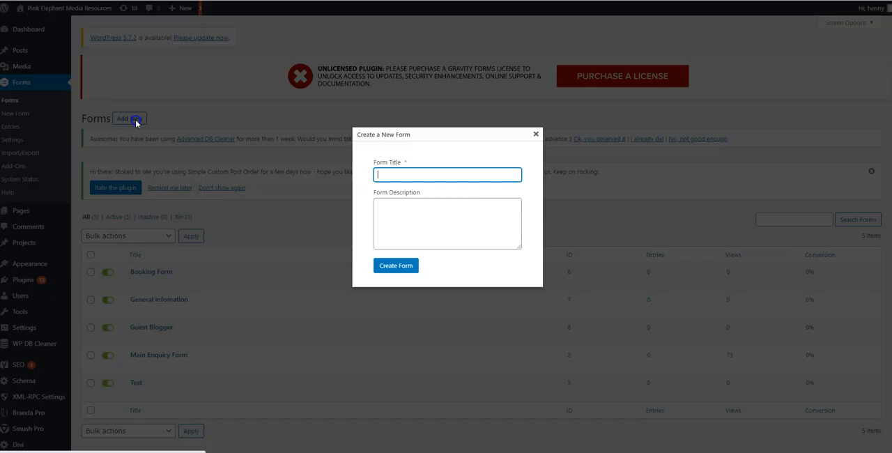
{"action": "left_click", "coordinate": [405, 177]}
{"action": "left_click", "coordinate": [390, 193]}
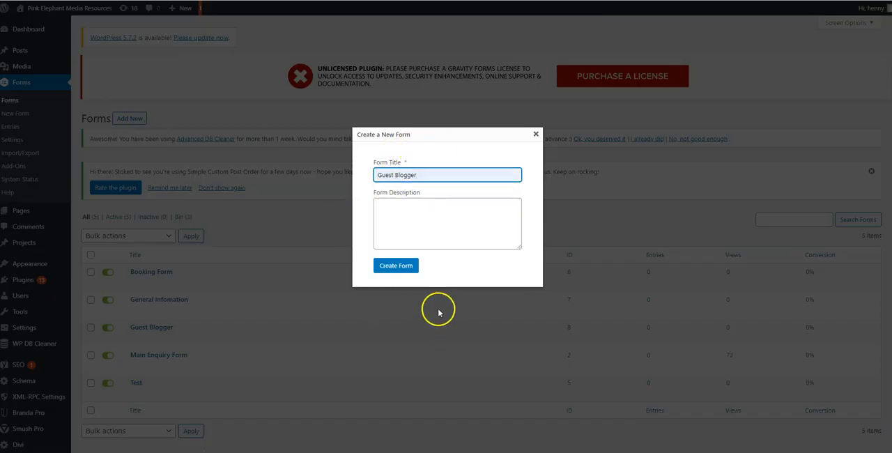
{"action": "left_click", "coordinate": [486, 222]}
{"action": "left_click", "coordinate": [390, 269]}
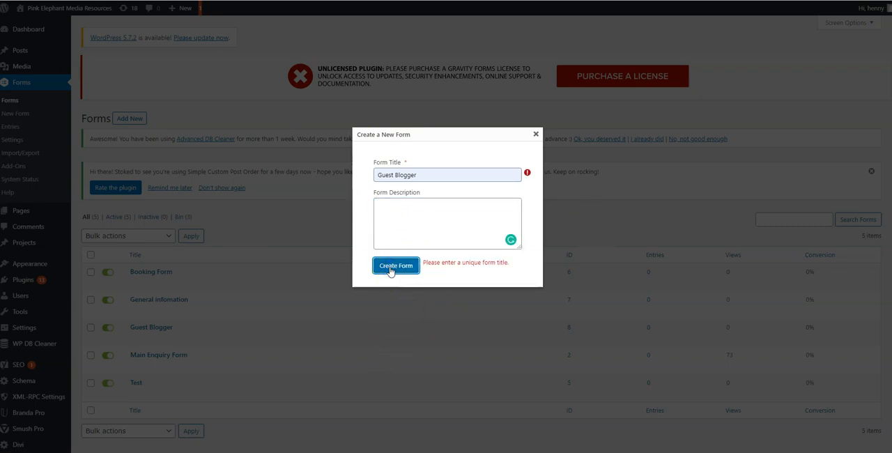
{"action": "left_click", "coordinate": [535, 133]}
Step: Open the existing Guest Blogger form for editing and look through its getting-started instructions
{"action": "left_click", "coordinate": [147, 329]}
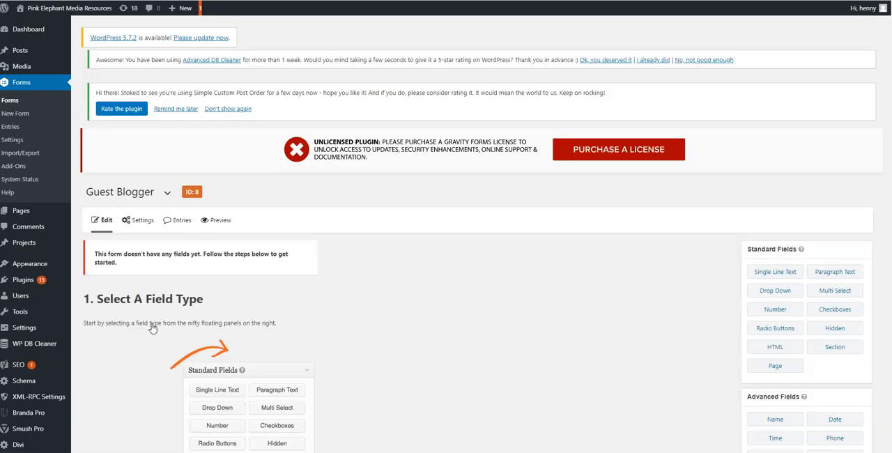
{"action": "scroll", "coordinate": [532, 240], "scroll_direction": "down", "scroll_amount": 2}
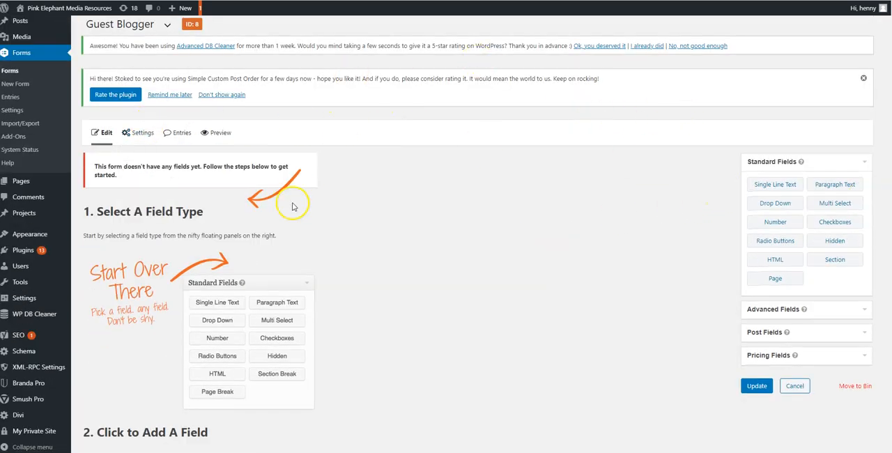
{"action": "scroll", "coordinate": [272, 201], "scroll_direction": "up", "scroll_amount": 2}
{"action": "scroll", "coordinate": [267, 327], "scroll_direction": "down", "scroll_amount": 2}
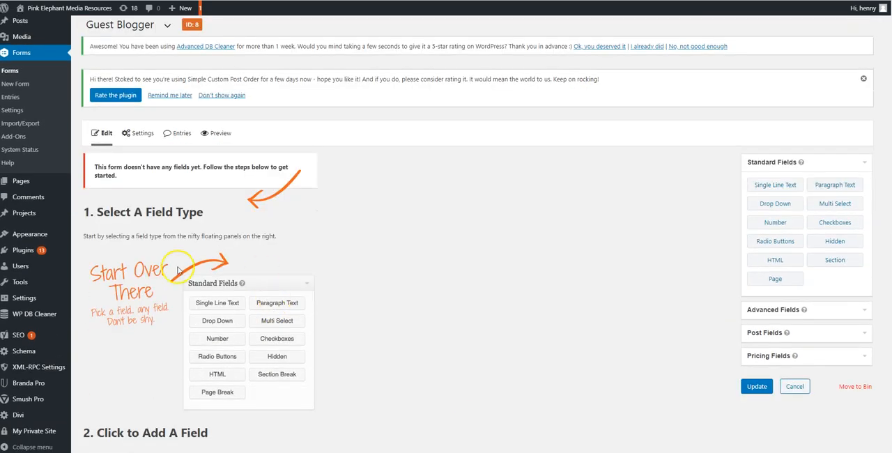
{"action": "scroll", "coordinate": [584, 220], "scroll_direction": "down", "scroll_amount": 3}
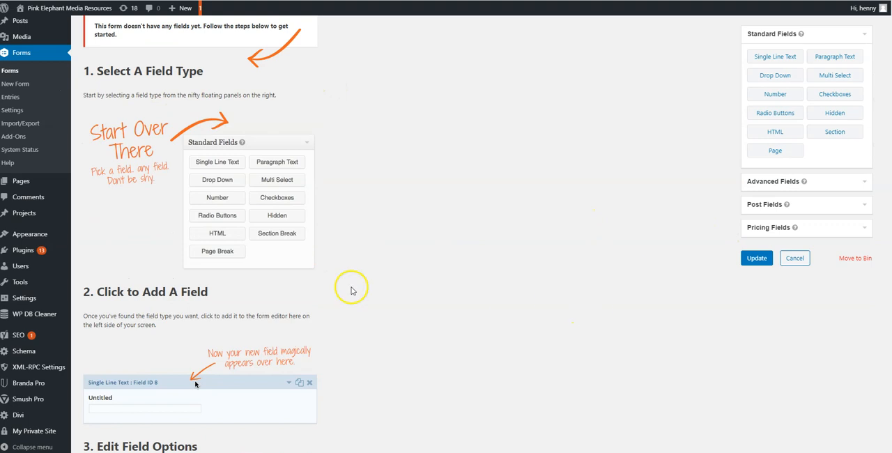
{"action": "scroll", "coordinate": [349, 283], "scroll_direction": "up", "scroll_amount": 1}
Step: Add the advanced fields Name, Phone and Email to the empty form, in that order
{"action": "left_click", "coordinate": [768, 217]}
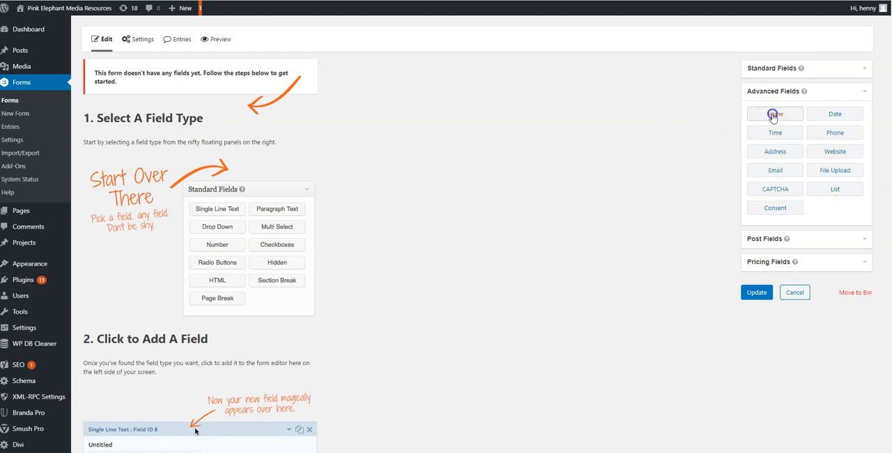
{"action": "left_click_drag", "start_coordinate": [773, 115], "coordinate": [127, 123]}
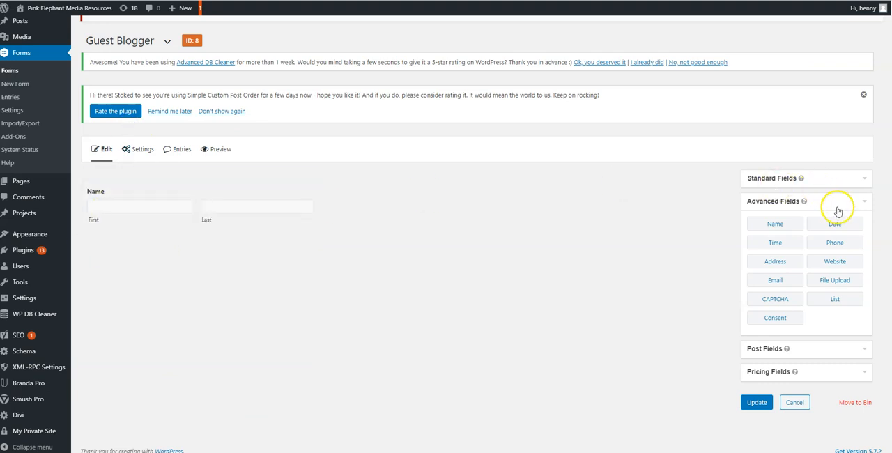
{"action": "left_click_drag", "start_coordinate": [837, 240], "coordinate": [127, 254]}
{"action": "left_click_drag", "start_coordinate": [830, 243], "coordinate": [119, 246]}
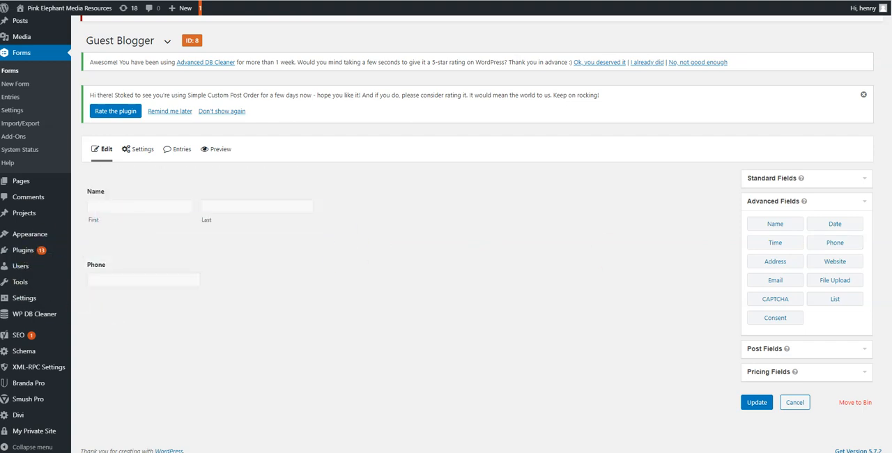
{"action": "left_click_drag", "start_coordinate": [774, 281], "coordinate": [118, 301]}
Step: Add a standard Multi Select field to the form below the Email field
{"action": "left_click", "coordinate": [772, 178]}
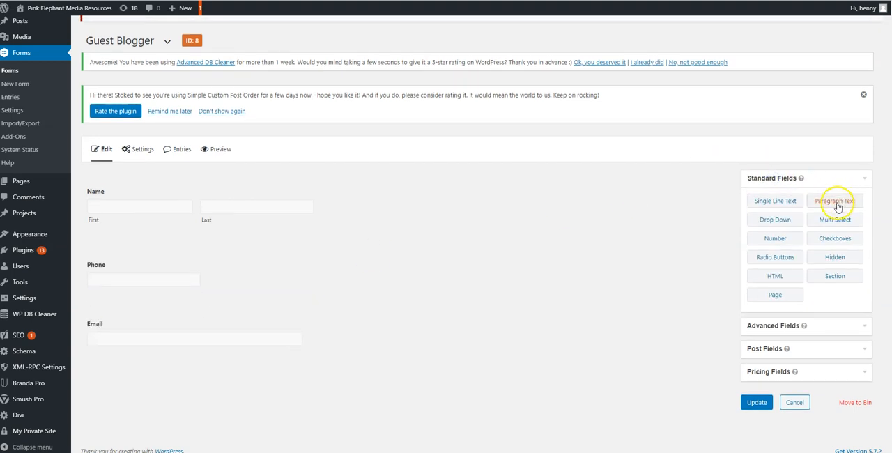
{"action": "left_click", "coordinate": [841, 221]}
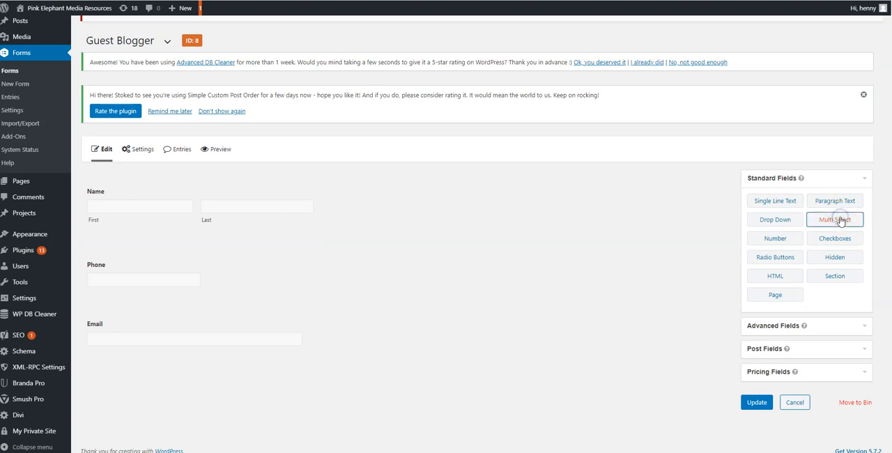
{"action": "scroll", "coordinate": [179, 315], "scroll_direction": "down", "scroll_amount": 1}
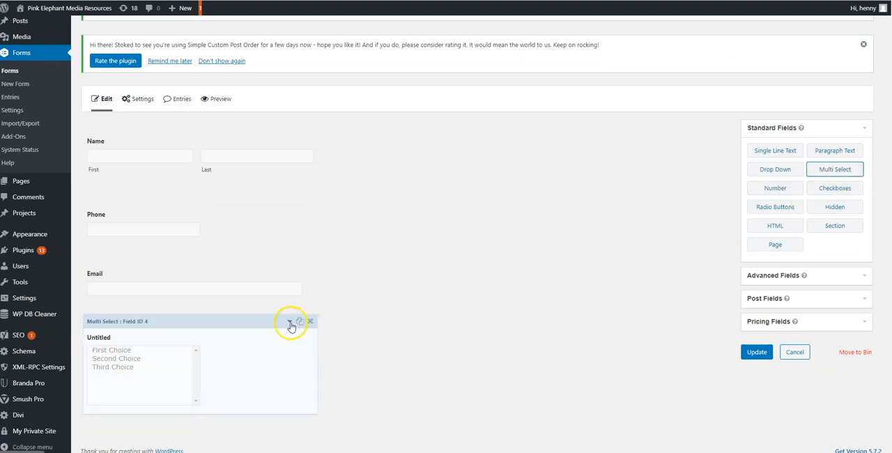
Step: Set the Multi Select field's label to "What Best Describes Your Business"
{"action": "left_click", "coordinate": [291, 324]}
{"action": "scroll", "coordinate": [283, 329], "scroll_direction": "down", "scroll_amount": 3}
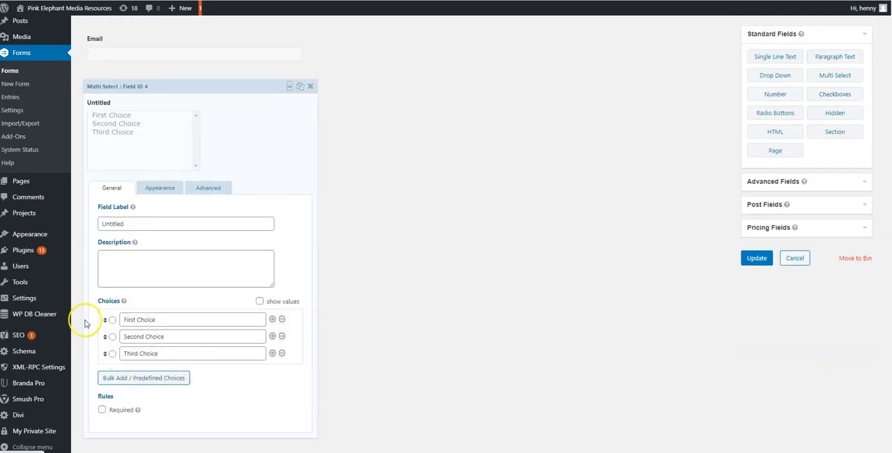
{"action": "left_click_drag", "start_coordinate": [143, 223], "coordinate": [86, 228]}
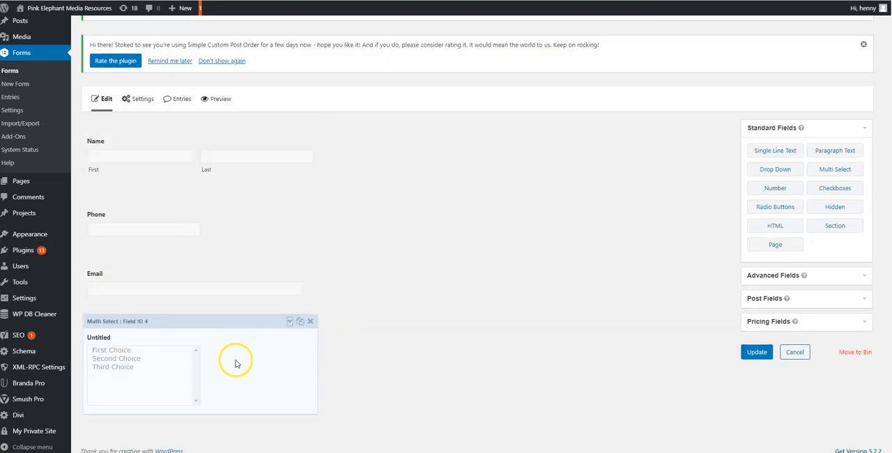
{"action": "left_click", "coordinate": [292, 321]}
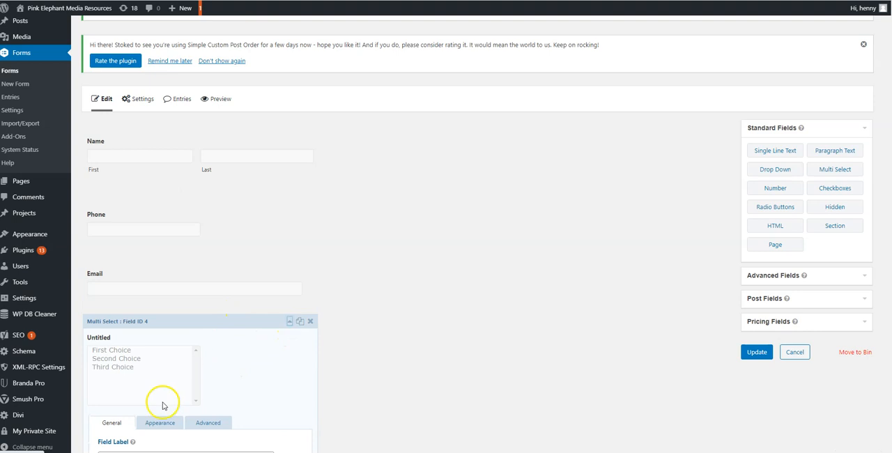
{"action": "scroll", "coordinate": [171, 384], "scroll_direction": "down", "scroll_amount": 3}
{"action": "left_click_drag", "start_coordinate": [143, 201], "coordinate": [80, 200]}
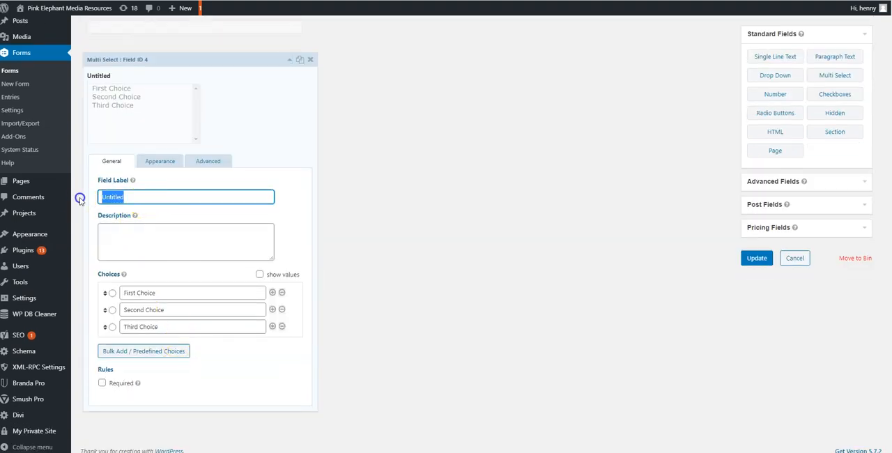
{"action": "type", "text": "B"}
{"action": "type", "text": "What"}
{"action": "type", "text": " Best"}
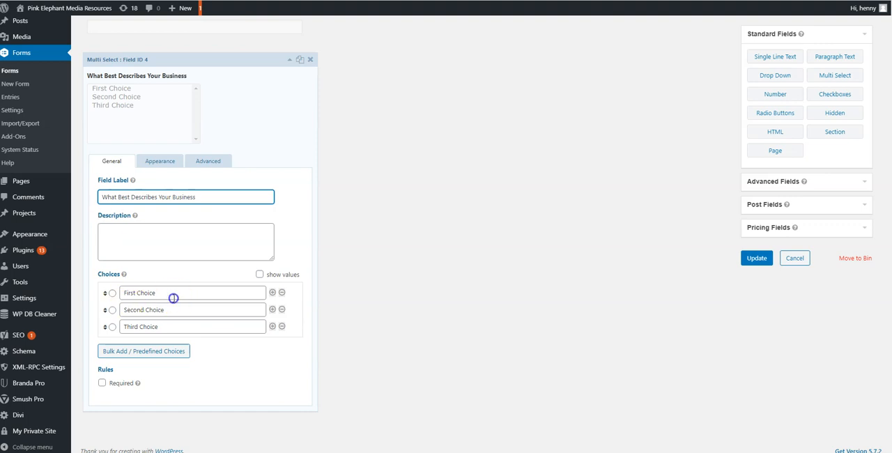
Step: Rename the first two choices of the business description field to B2B and B2C
{"action": "left_click_drag", "start_coordinate": [173, 297], "coordinate": [84, 297]}
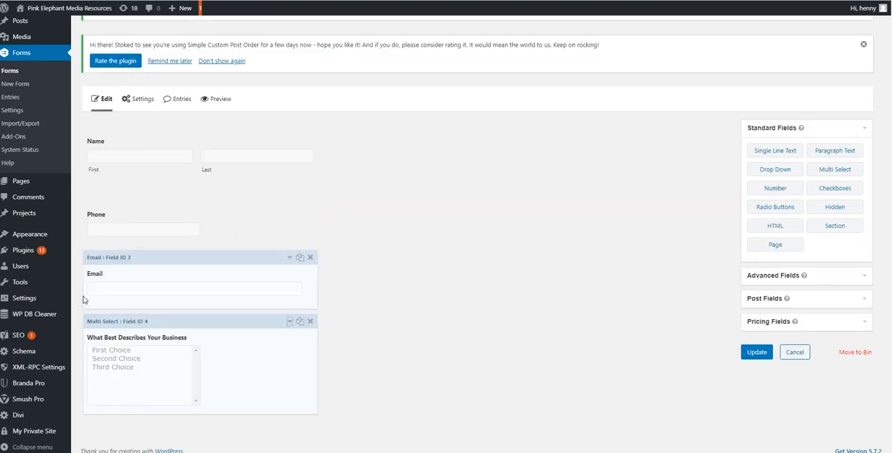
{"action": "left_click", "coordinate": [167, 352]}
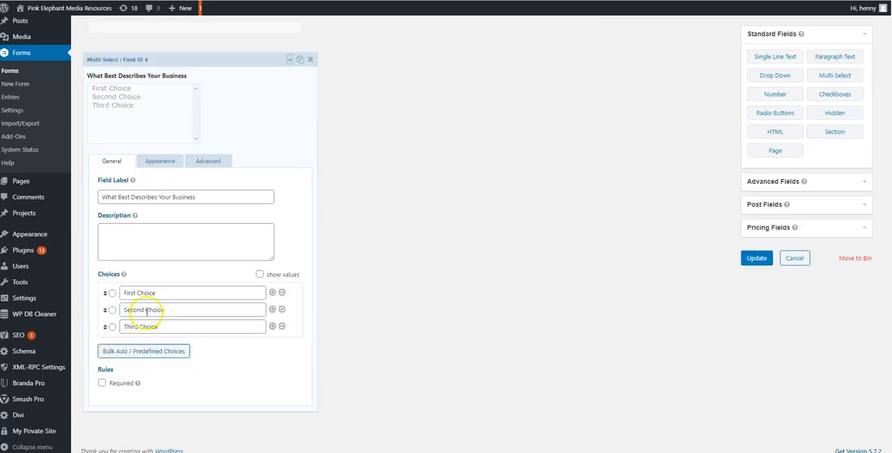
{"action": "double_click", "coordinate": [144, 292]}
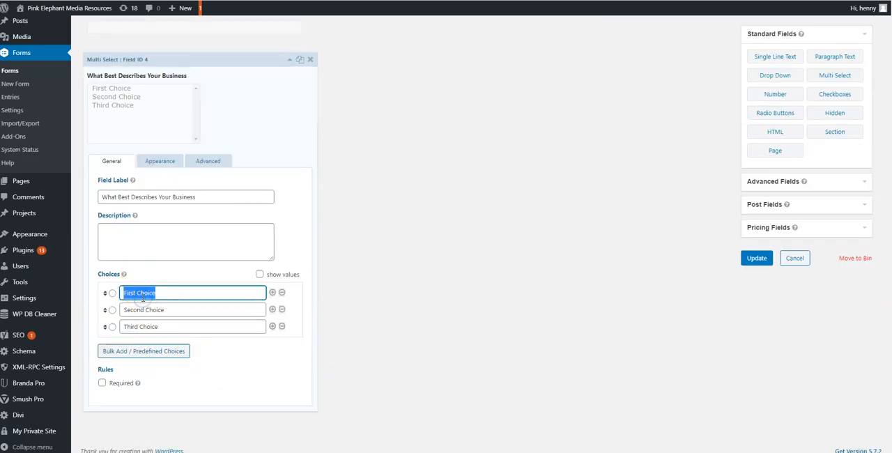
{"action": "type", "text": "B2B"}
{"action": "key", "text": "Tab"}
{"action": "key", "text": "Tab"}
{"action": "type", "text": "B"}
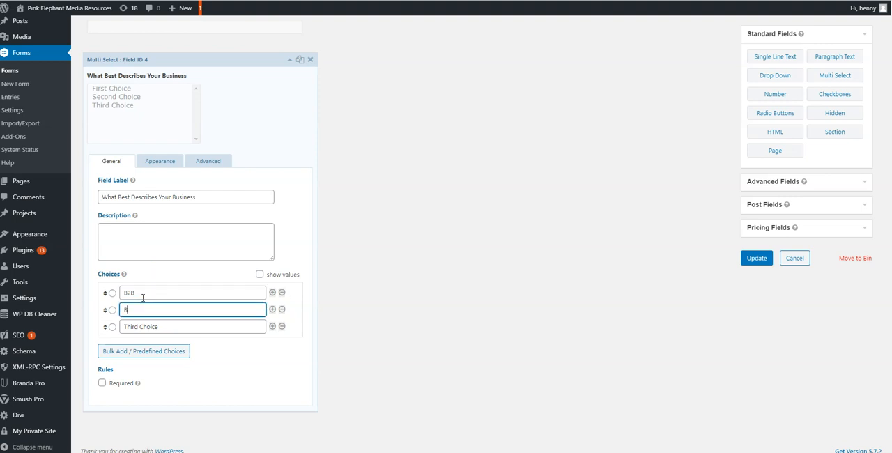
{"action": "key", "text": "Tab"}
{"action": "key", "text": "Tab"}
{"action": "key", "text": "Tab"}
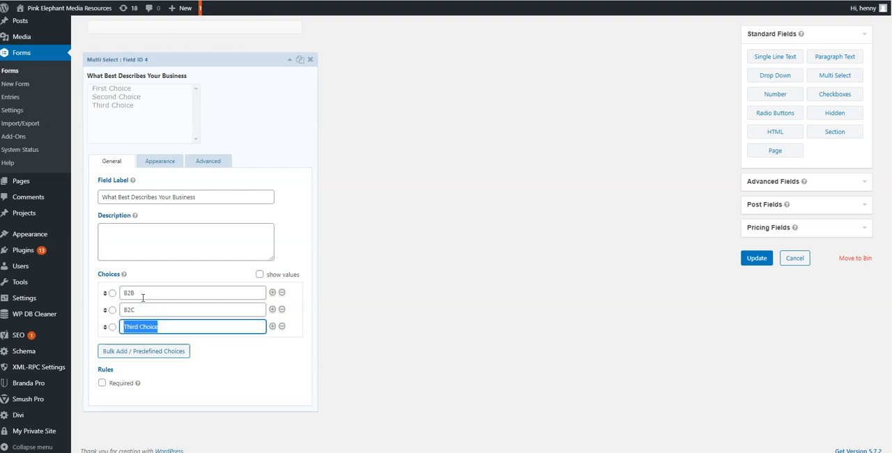
Step: Remove the third choice from the business description field and collapse the field's settings
{"action": "type", "text": "B"}
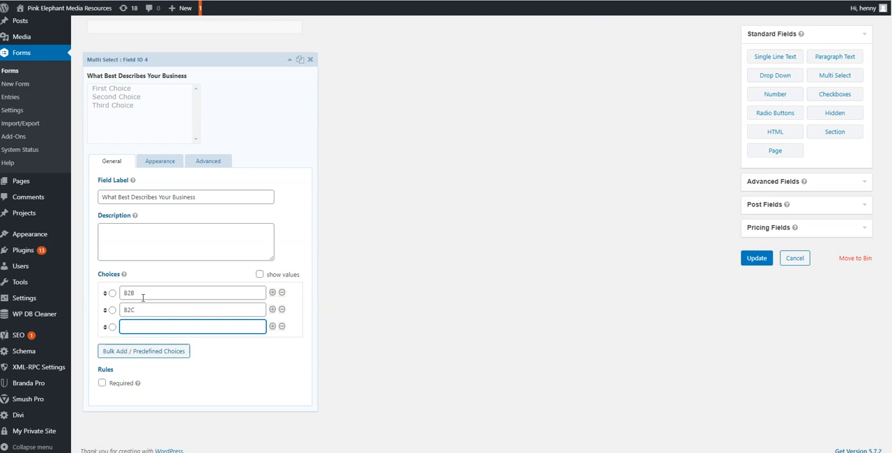
{"action": "left_click", "coordinate": [282, 326]}
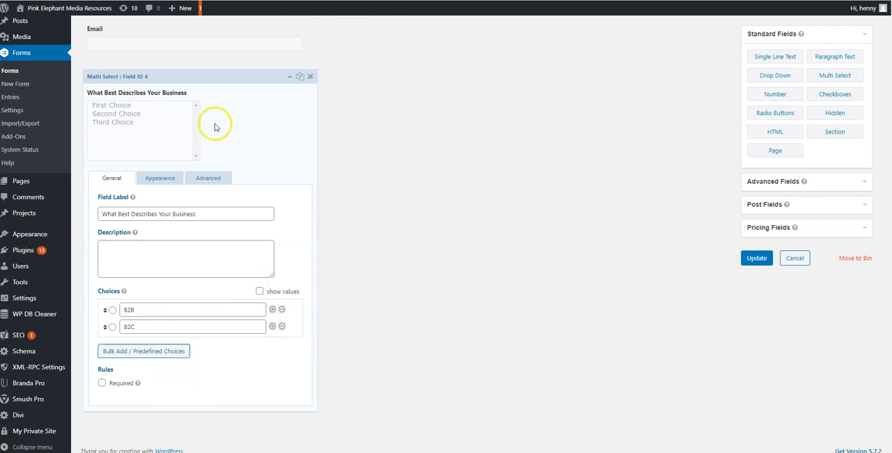
{"action": "left_click", "coordinate": [289, 79]}
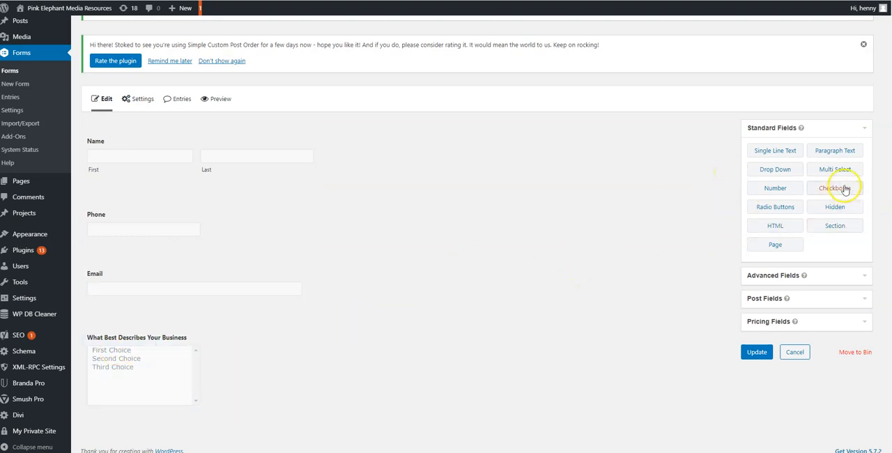
Step: Add a Checkboxes field directly below Email and an advanced File Upload field at the end of the form
{"action": "left_click_drag", "start_coordinate": [835, 188], "coordinate": [127, 330]}
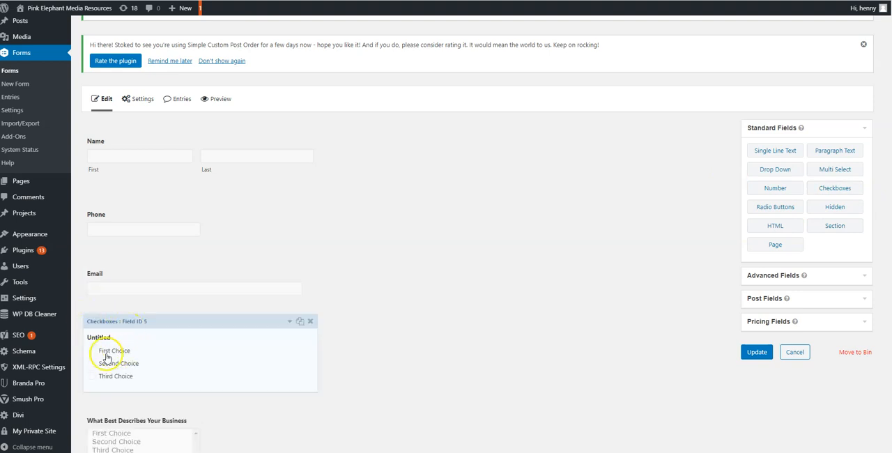
{"action": "scroll", "coordinate": [759, 257], "scroll_direction": "down", "scroll_amount": 1}
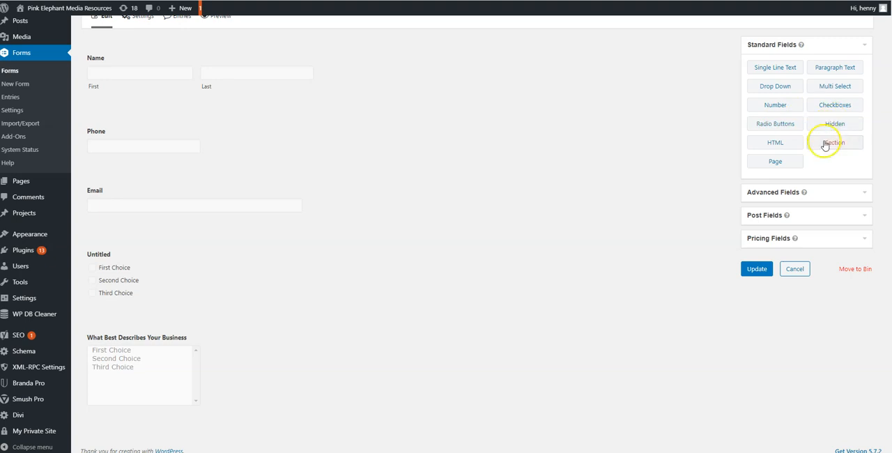
{"action": "left_click", "coordinate": [768, 193]}
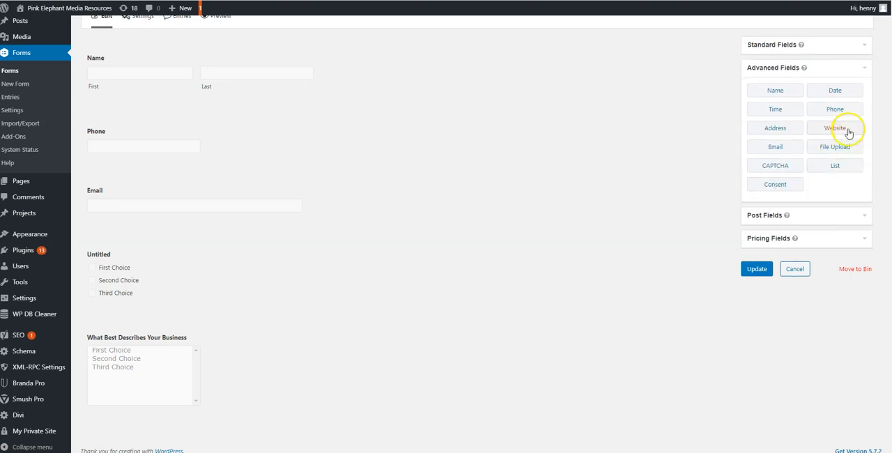
{"action": "left_click_drag", "start_coordinate": [841, 151], "coordinate": [133, 429]}
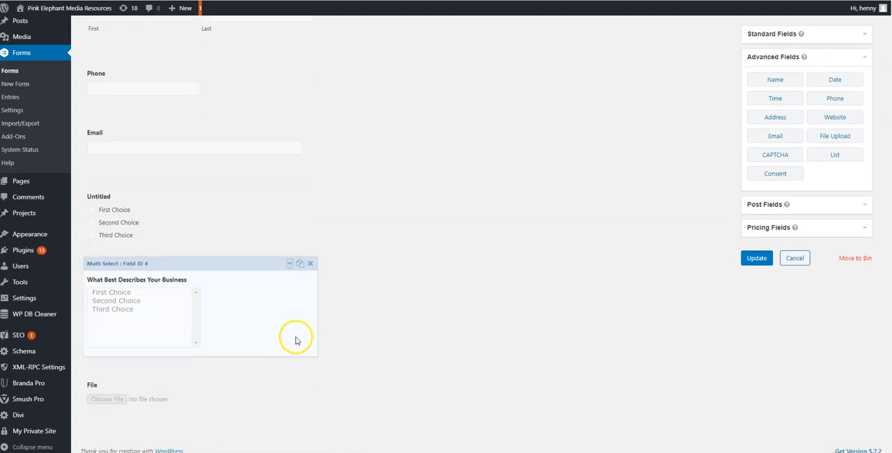
Step: Expand the File Upload field's settings to review its options, and show the available post and pricing fields
{"action": "left_click", "coordinate": [140, 385]}
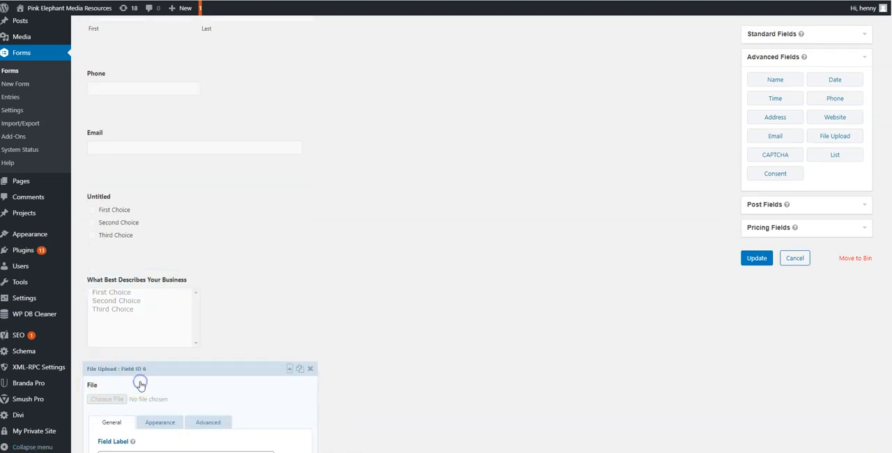
{"action": "scroll", "coordinate": [116, 291], "scroll_direction": "down", "scroll_amount": 3}
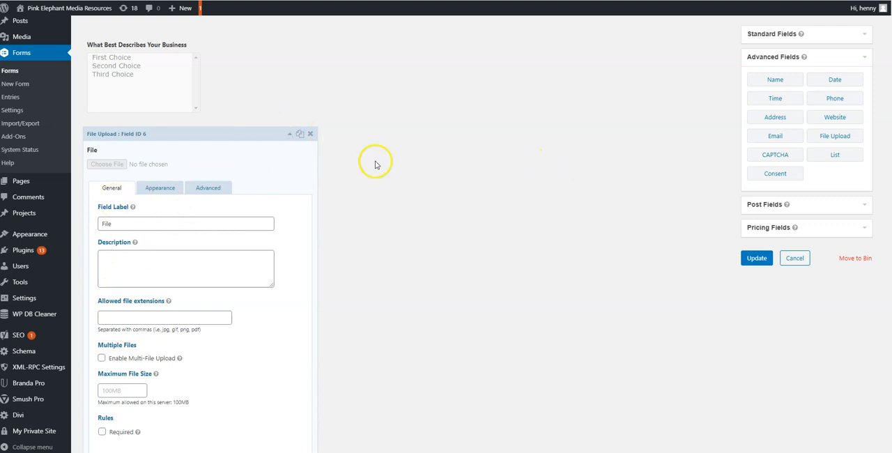
{"action": "left_click", "coordinate": [760, 204]}
{"action": "left_click", "coordinate": [770, 194]}
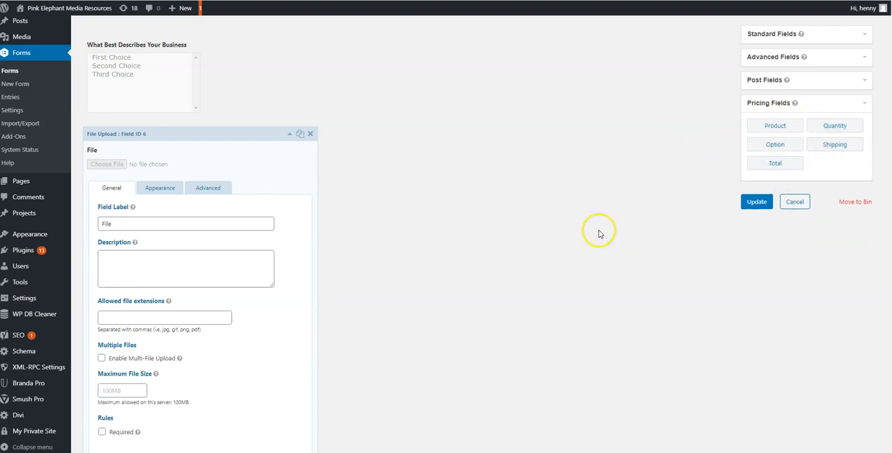
Step: Update the Guest Blogger form to save its fields
{"action": "left_click", "coordinate": [758, 206]}
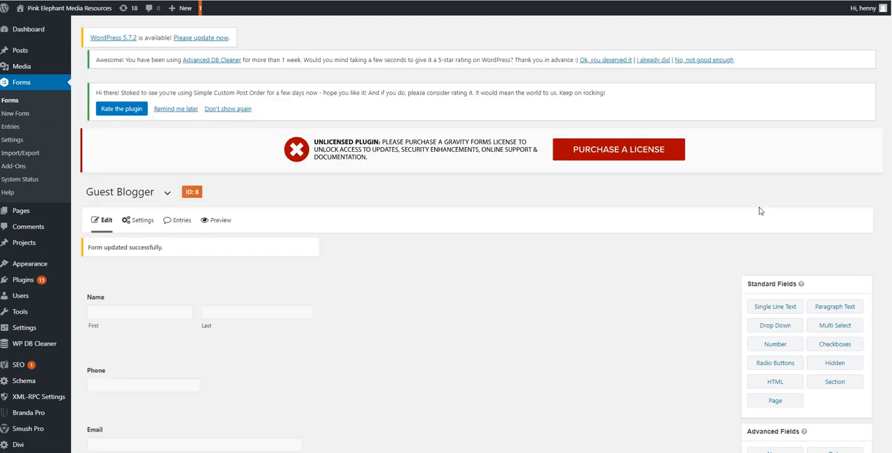
{"action": "left_click", "coordinate": [568, 205]}
{"action": "left_click", "coordinate": [27, 110]}
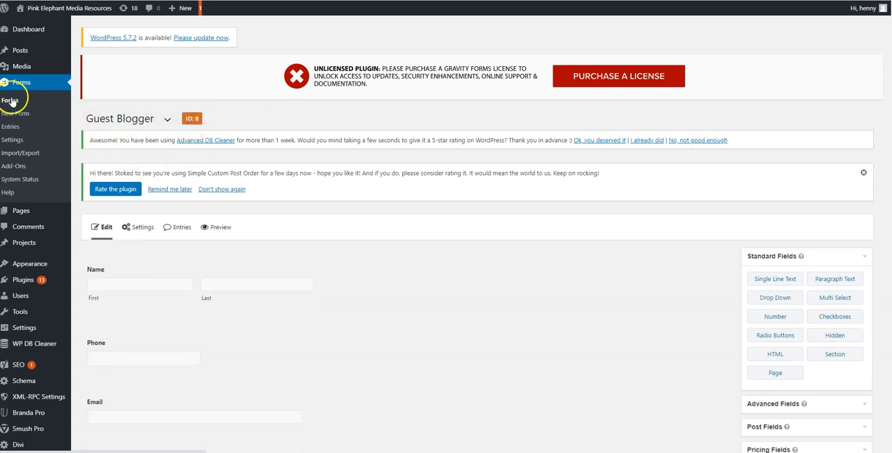
Step: Create a new WordPress page and switch it to the Divi Builder
{"action": "mouse_move", "coordinate": [15, 214]}
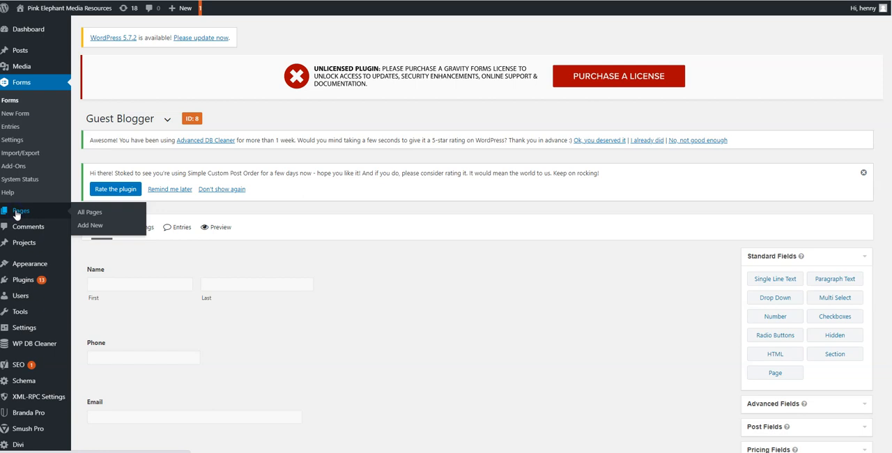
{"action": "left_click", "coordinate": [23, 219]}
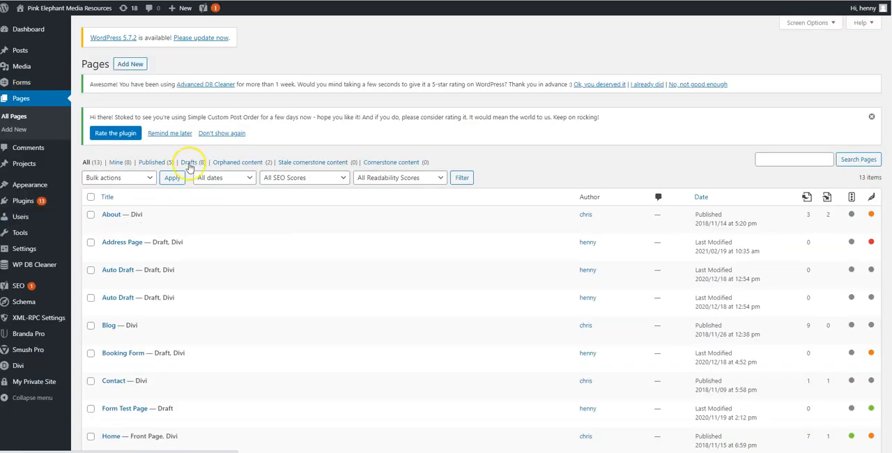
{"action": "left_click", "coordinate": [128, 66]}
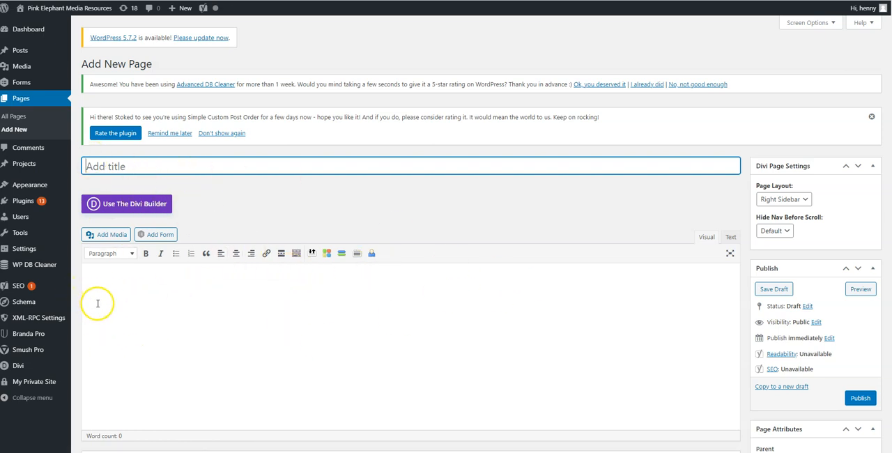
{"action": "left_click", "coordinate": [143, 206]}
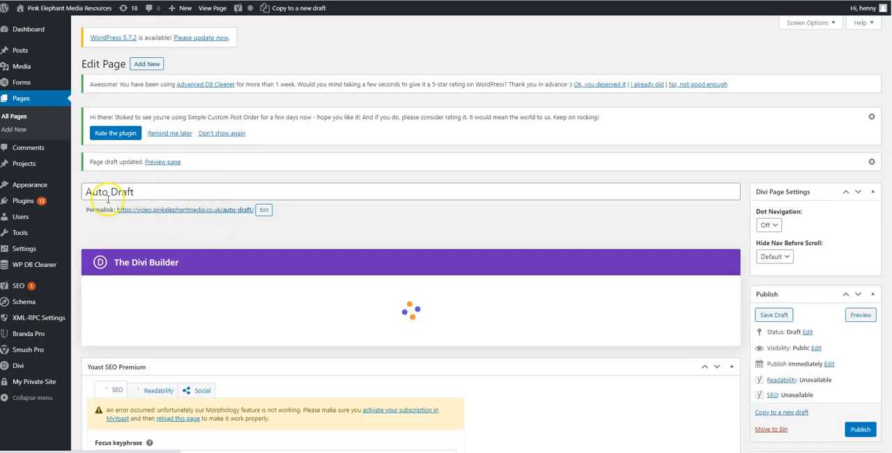
Step: Replace the page's placeholder title with "Guest Blogger"
{"action": "left_click_drag", "start_coordinate": [145, 191], "coordinate": [34, 187]}
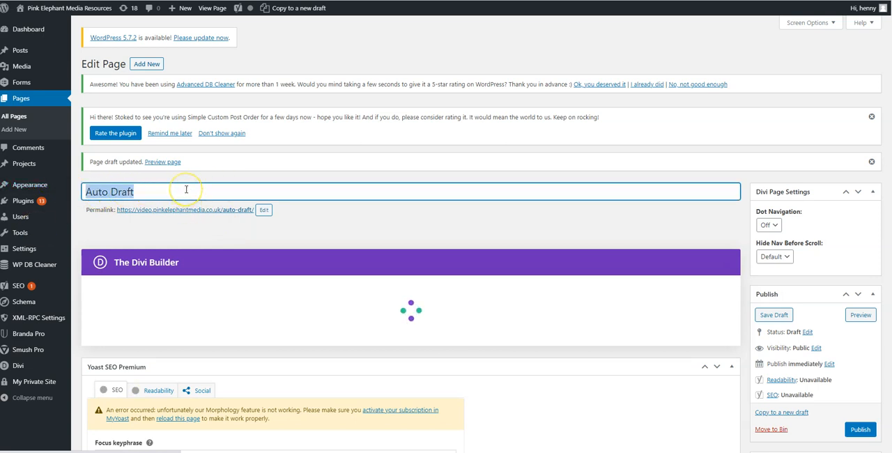
{"action": "type", "text": "Guest Blogger"}
Step: Insert a single-column row in the page's section and add a Text module to it
{"action": "left_click", "coordinate": [274, 361]}
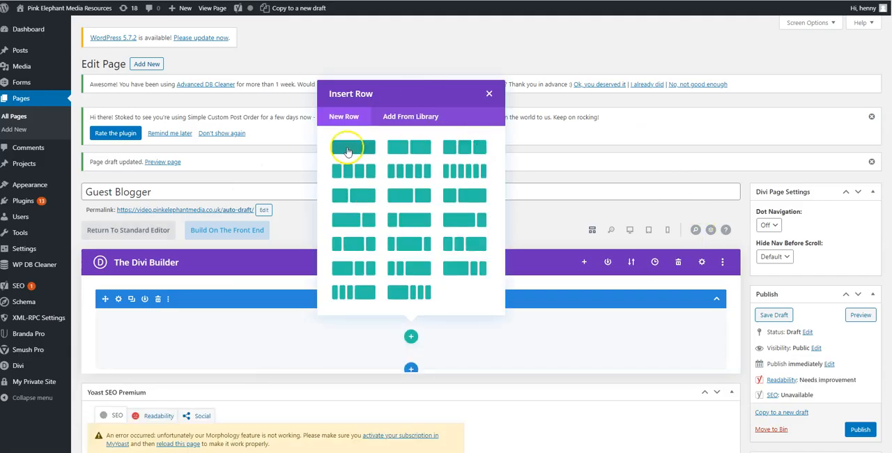
{"action": "left_click", "coordinate": [347, 149]}
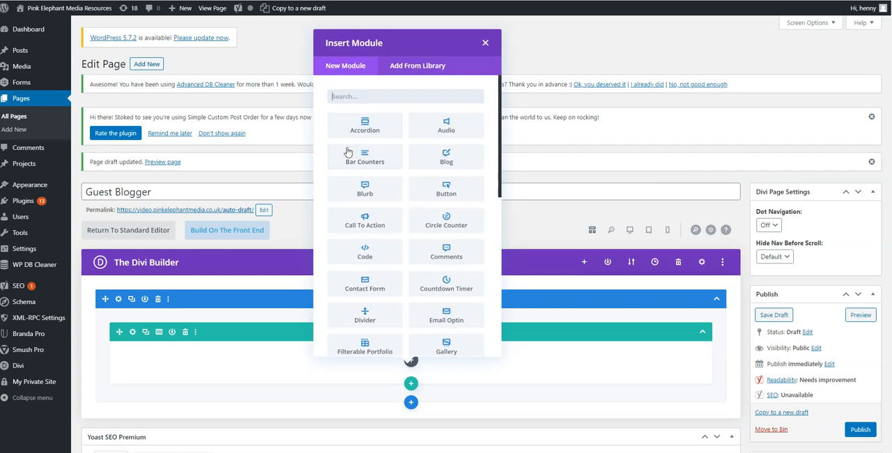
{"action": "type", "text": "text"}
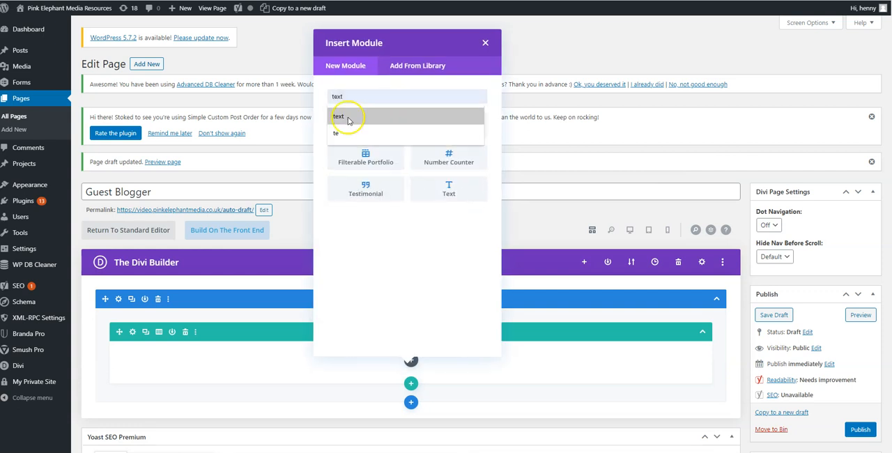
{"action": "left_click", "coordinate": [367, 133]}
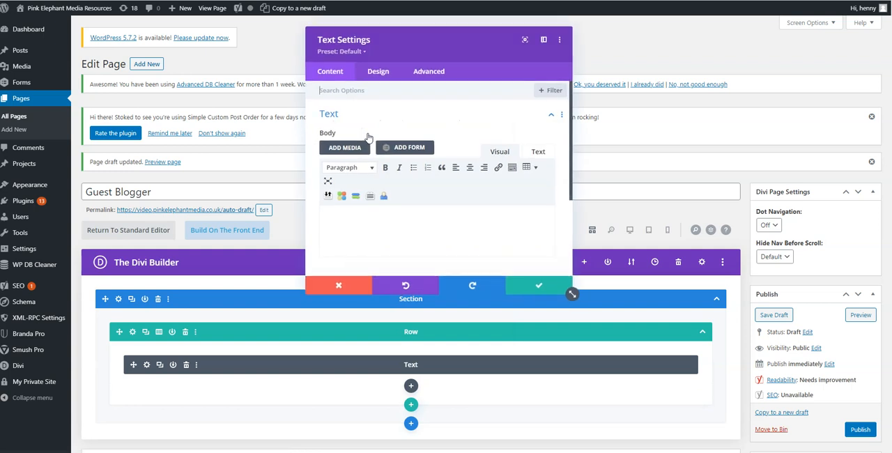
Step: Embed the Guest Blogger form in the Text module with its title and description displayed, and save the module
{"action": "left_click", "coordinate": [403, 150]}
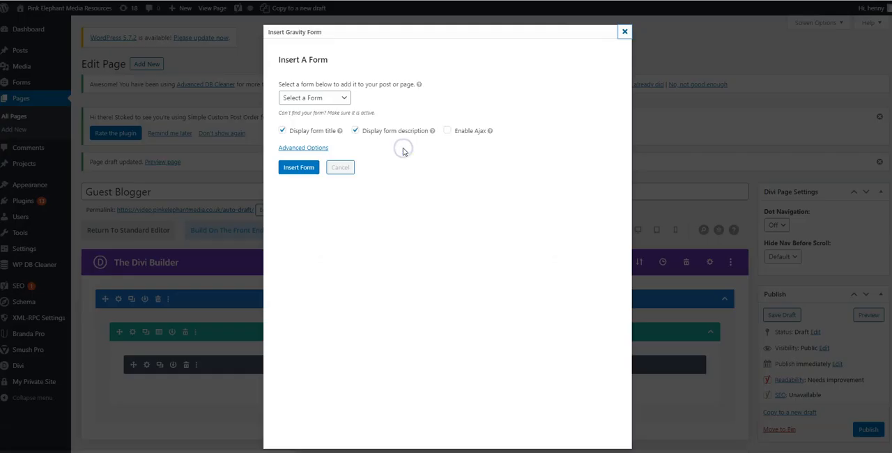
{"action": "left_click", "coordinate": [338, 101]}
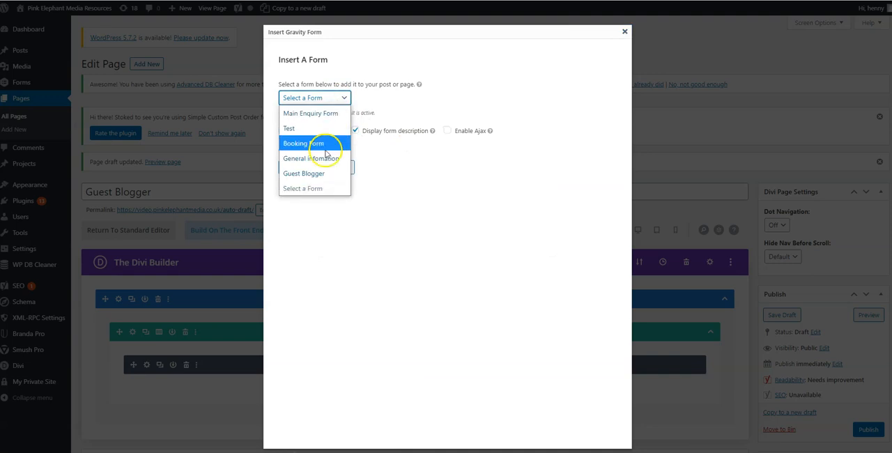
{"action": "left_click", "coordinate": [328, 174]}
{"action": "left_click", "coordinate": [306, 171]}
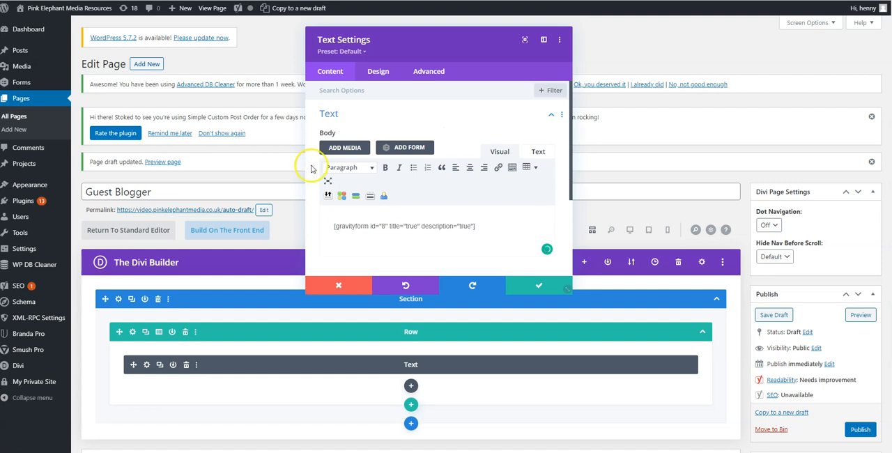
{"action": "left_click", "coordinate": [540, 285]}
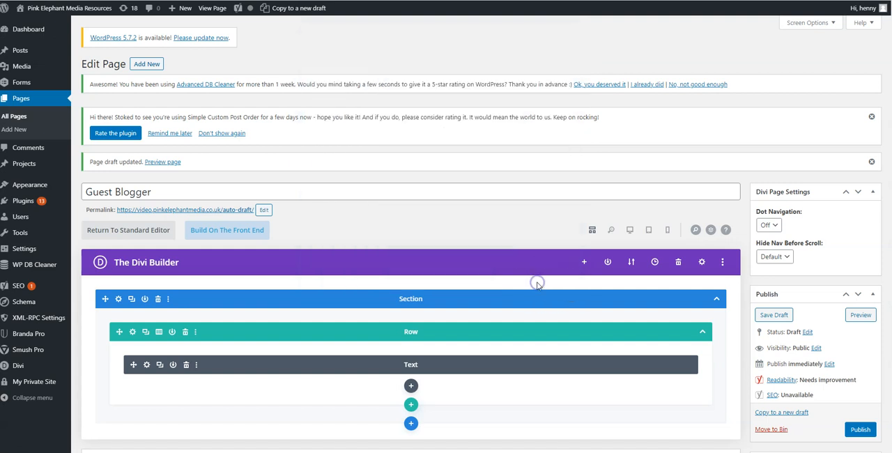
Step: Preview the page draft and examine how the embedded form's fields are laid out
{"action": "left_click", "coordinate": [855, 316]}
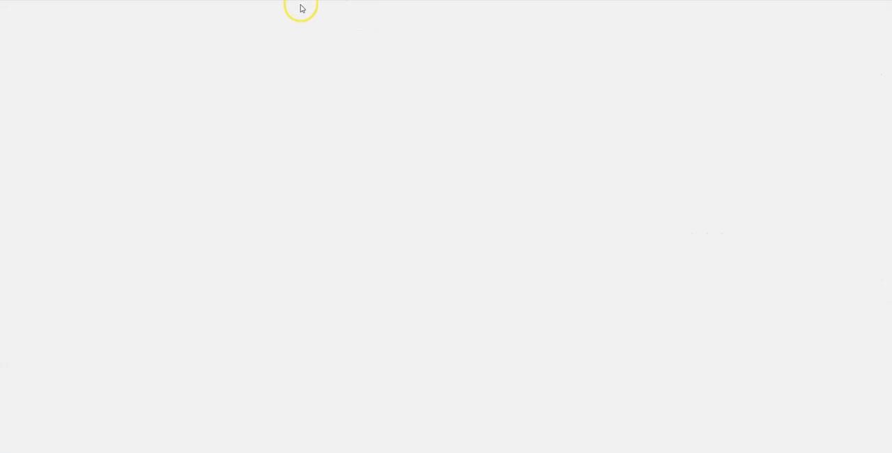
{"action": "scroll", "coordinate": [464, 255], "scroll_direction": "down", "scroll_amount": 2}
{"action": "scroll", "coordinate": [465, 253], "scroll_direction": "down", "scroll_amount": 3}
{"action": "scroll", "coordinate": [465, 245], "scroll_direction": "up", "scroll_amount": 5}
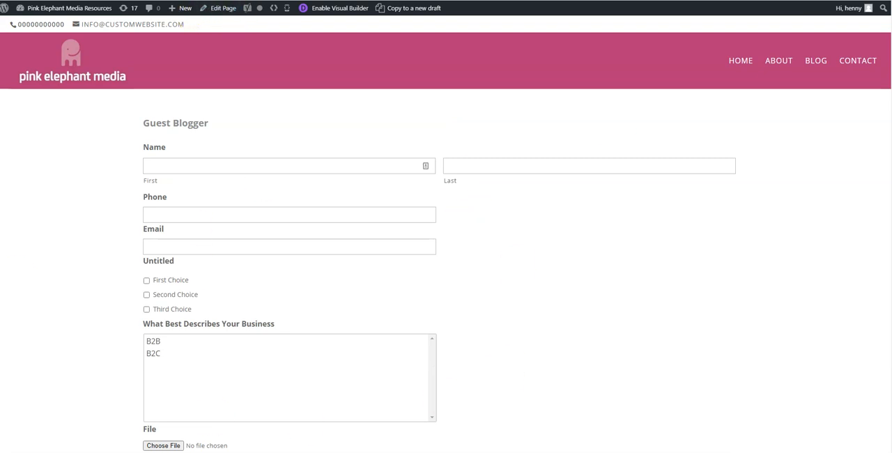
Step: Return to the page editor and publish the Guest Blogger page
{"action": "left_click", "coordinate": [218, 0]}
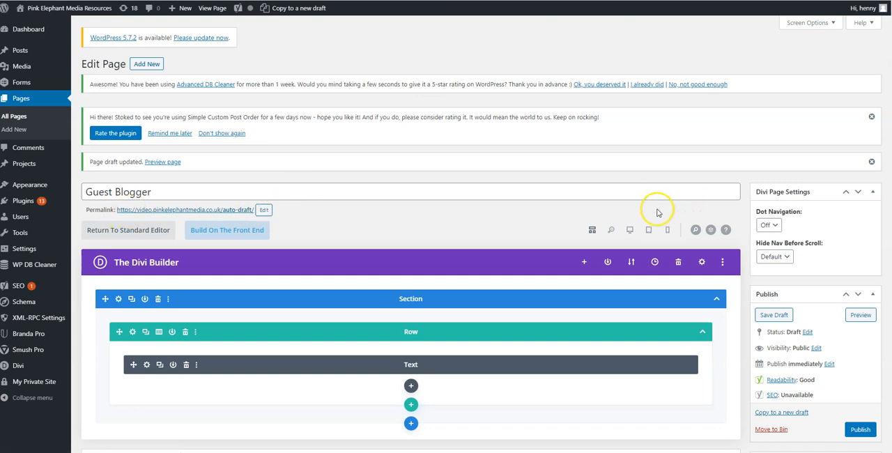
{"action": "scroll", "coordinate": [673, 221], "scroll_direction": "down", "scroll_amount": 3}
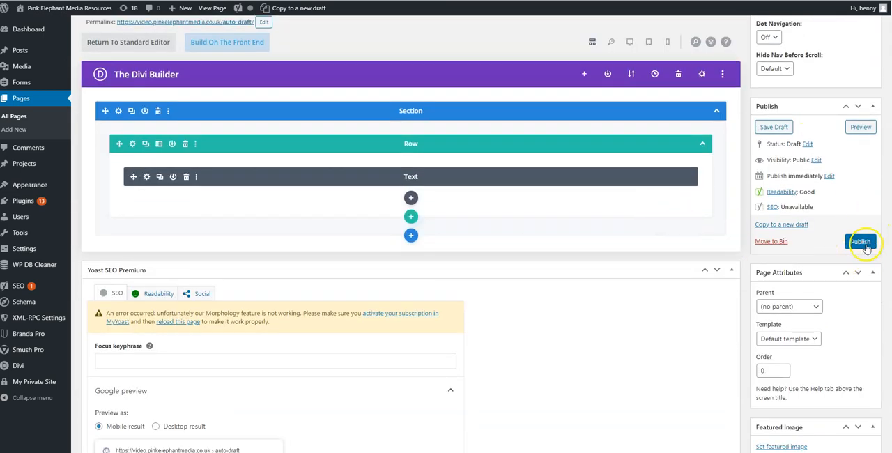
{"action": "left_click", "coordinate": [862, 242]}
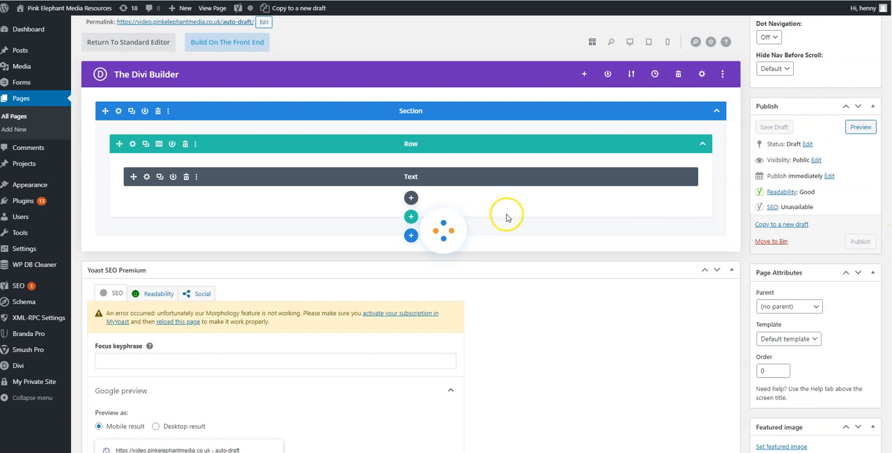